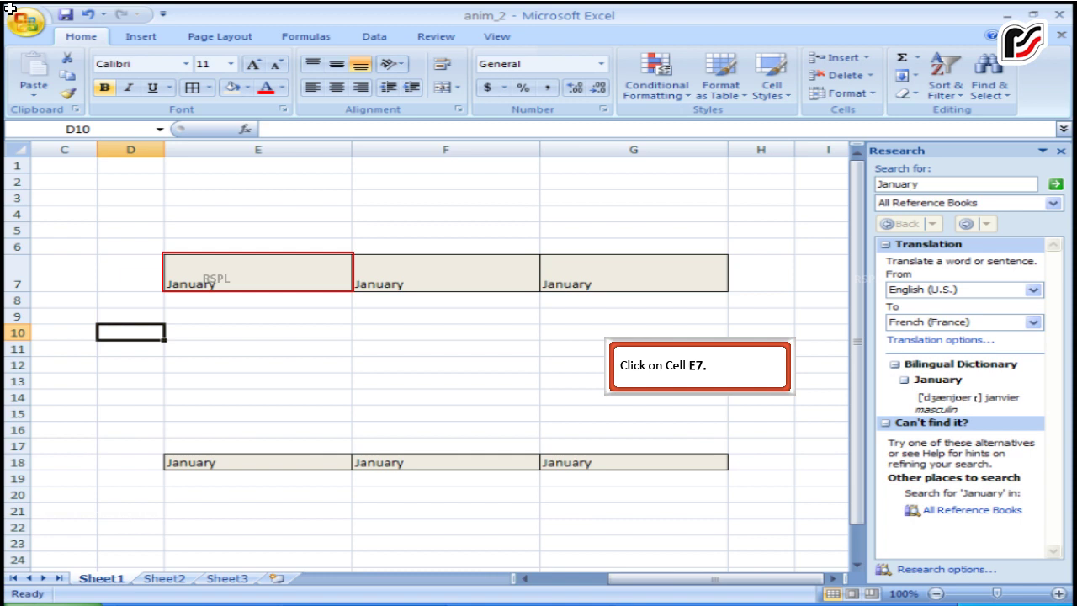
Left-align 'January' in E7, center it in F7, and right-align it in G7.
left_click(231, 278)
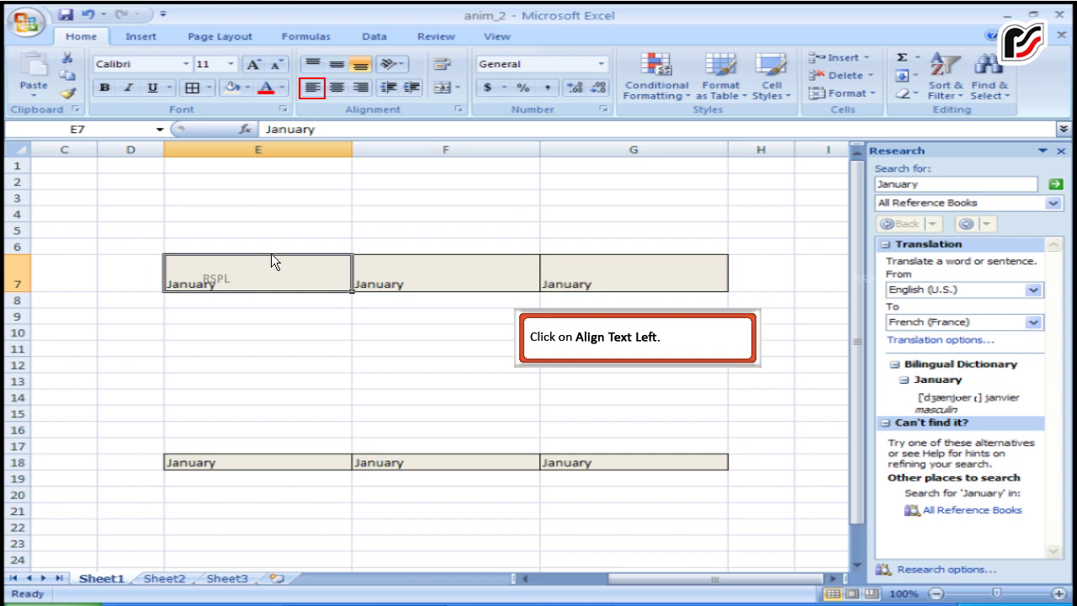
left_click(310, 88)
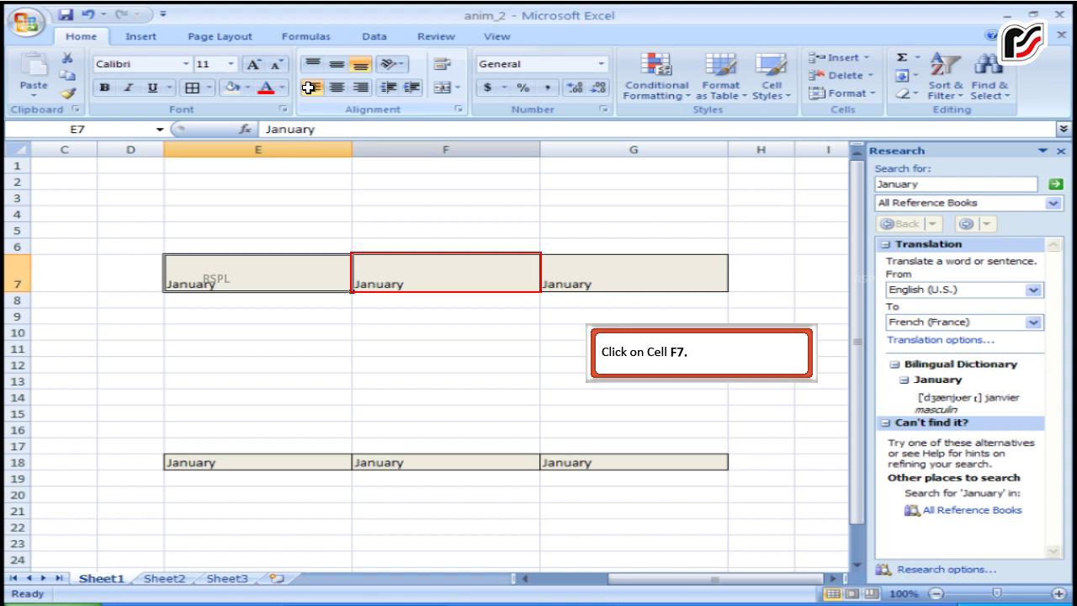
left_click(430, 285)
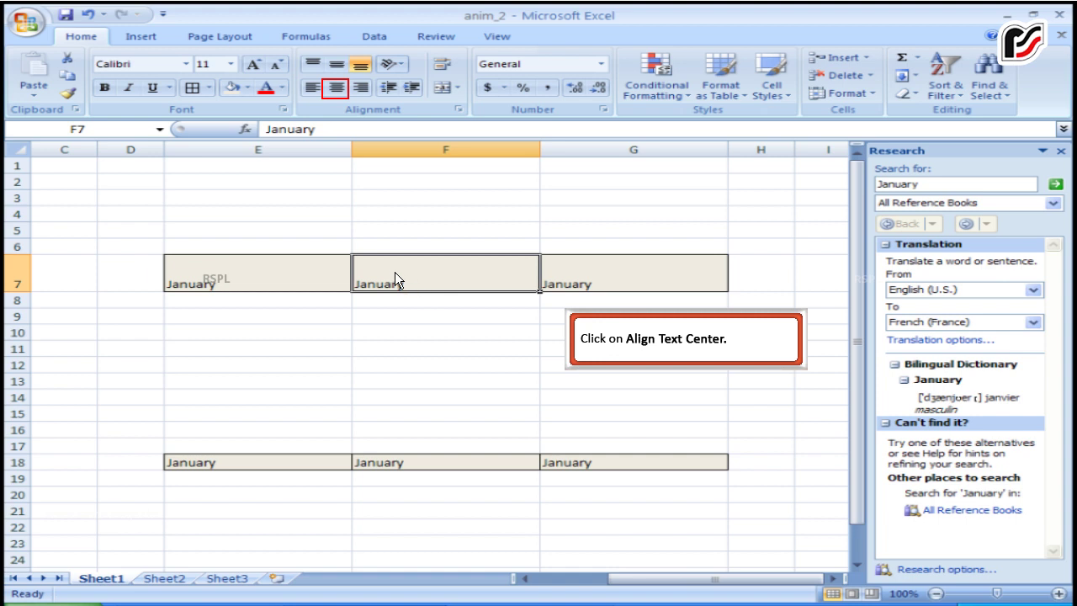
left_click(338, 87)
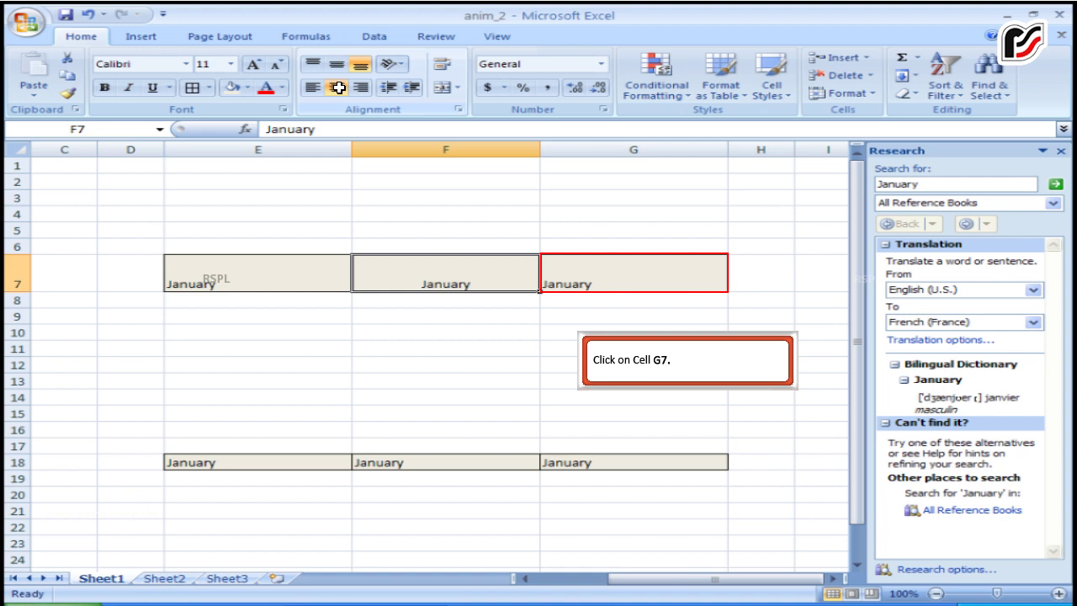
left_click(586, 276)
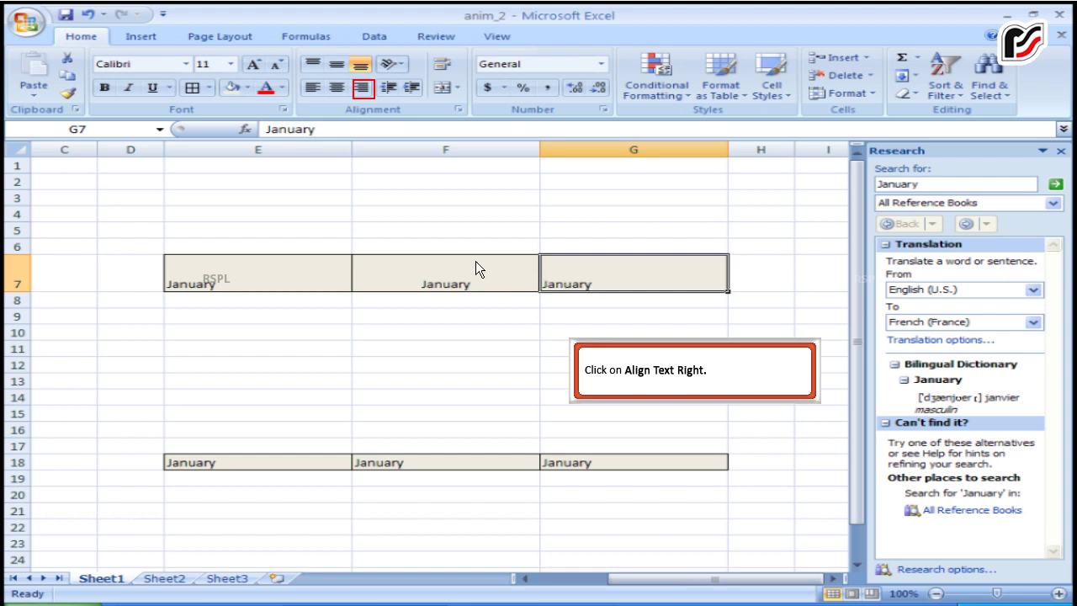
left_click(361, 88)
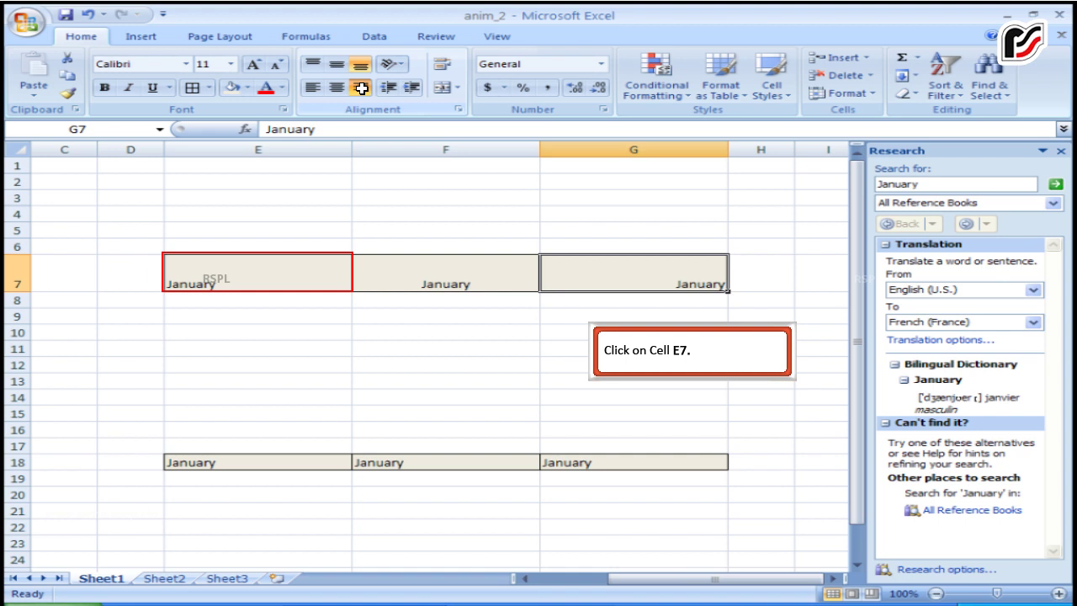
Decrease the indent of E7, indent F7 one step, and decrease the indent of G7.
left_click(281, 277)
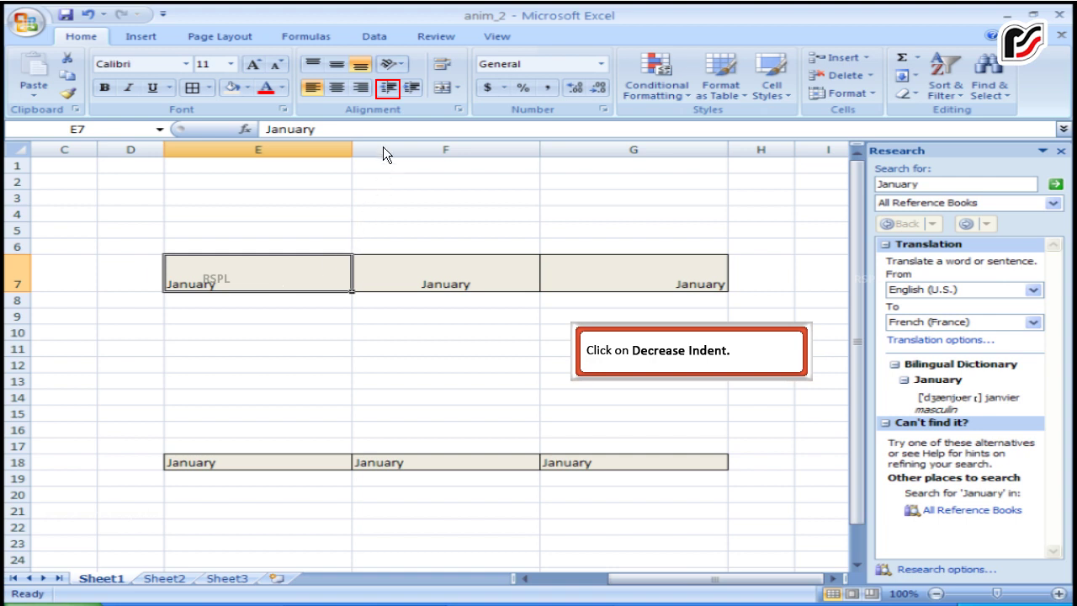
left_click(386, 85)
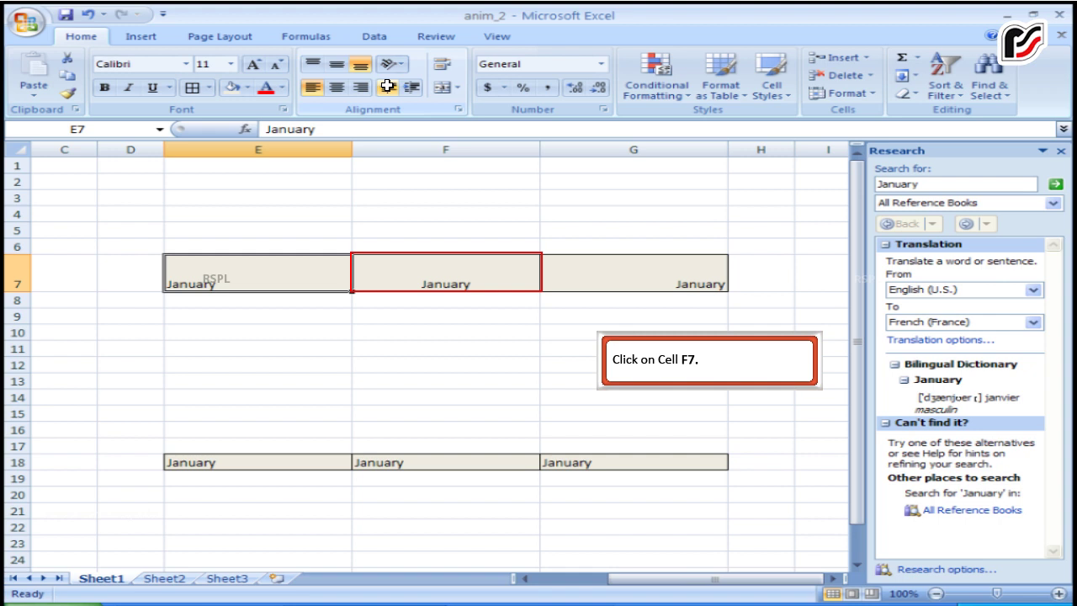
left_click(443, 280)
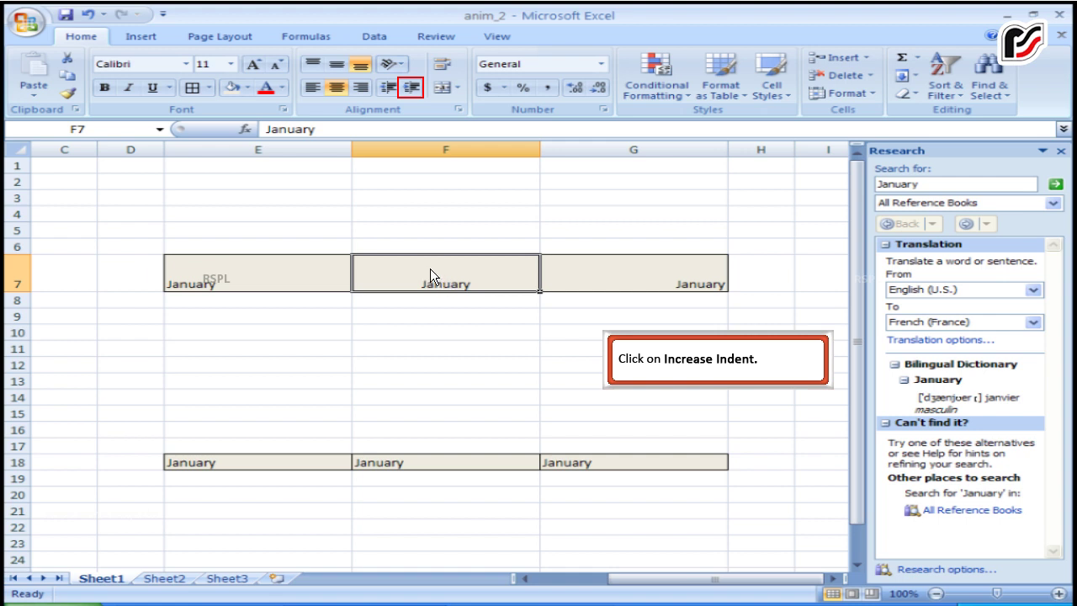
left_click(411, 88)
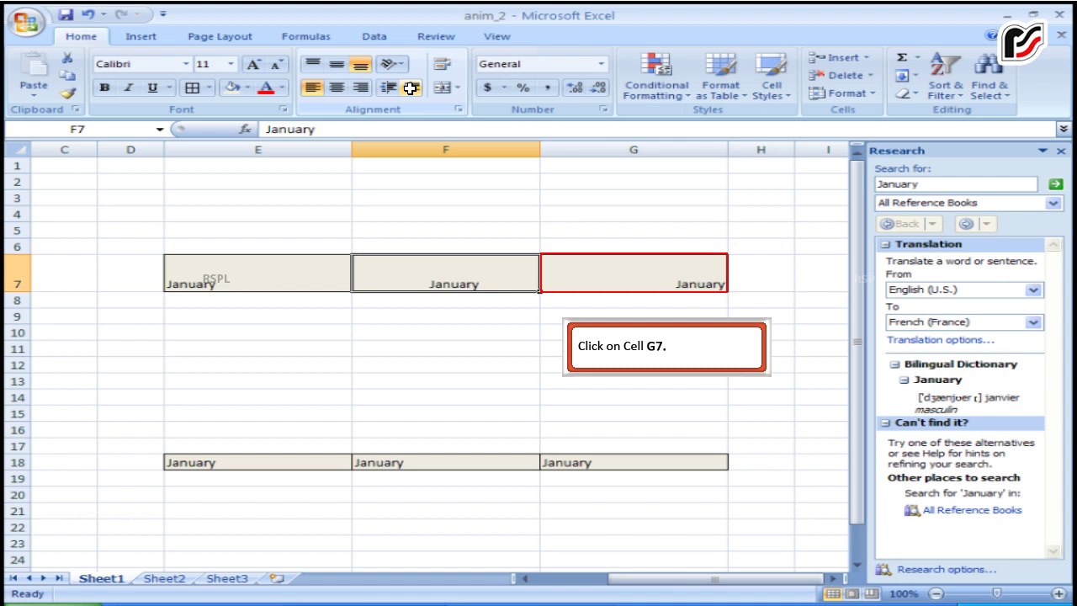
left_click(646, 283)
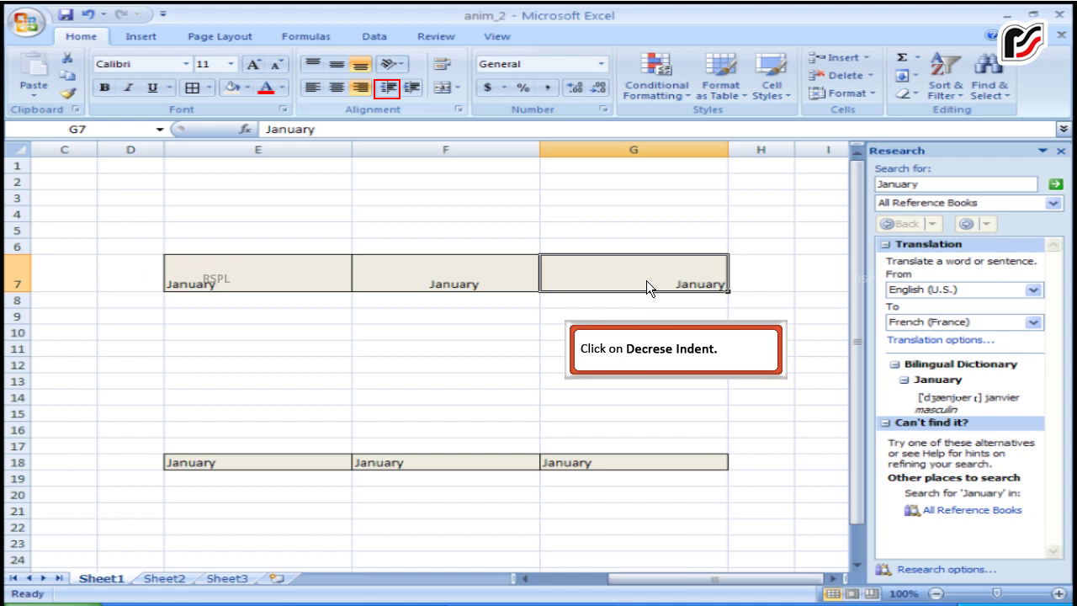
left_click(384, 86)
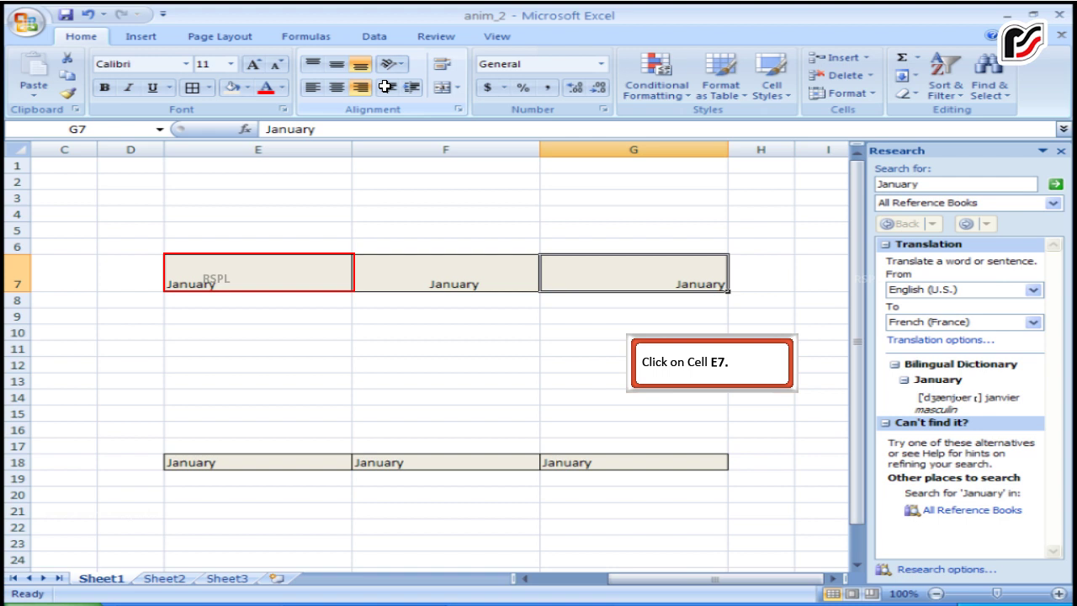
Give E7 Top Align, F7 Middle Align and G7 Bottom Align.
left_click(276, 286)
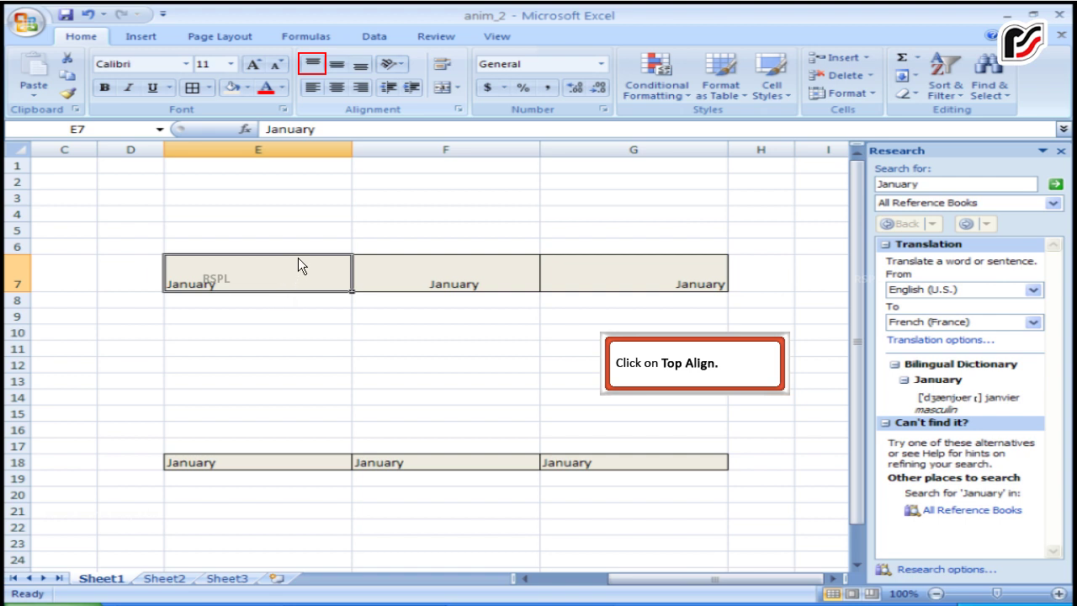
left_click(313, 62)
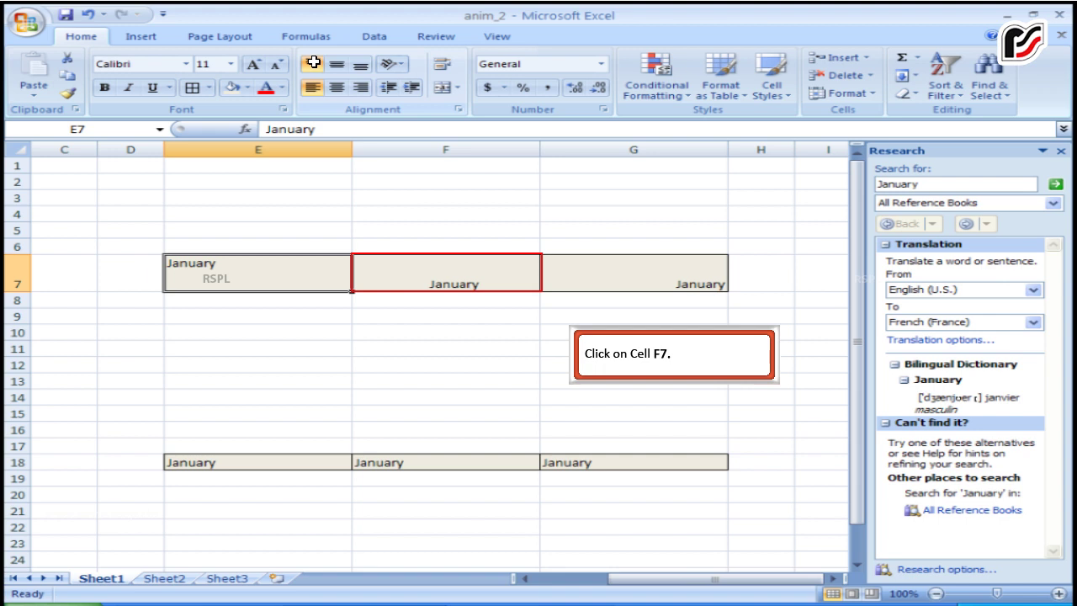
left_click(445, 279)
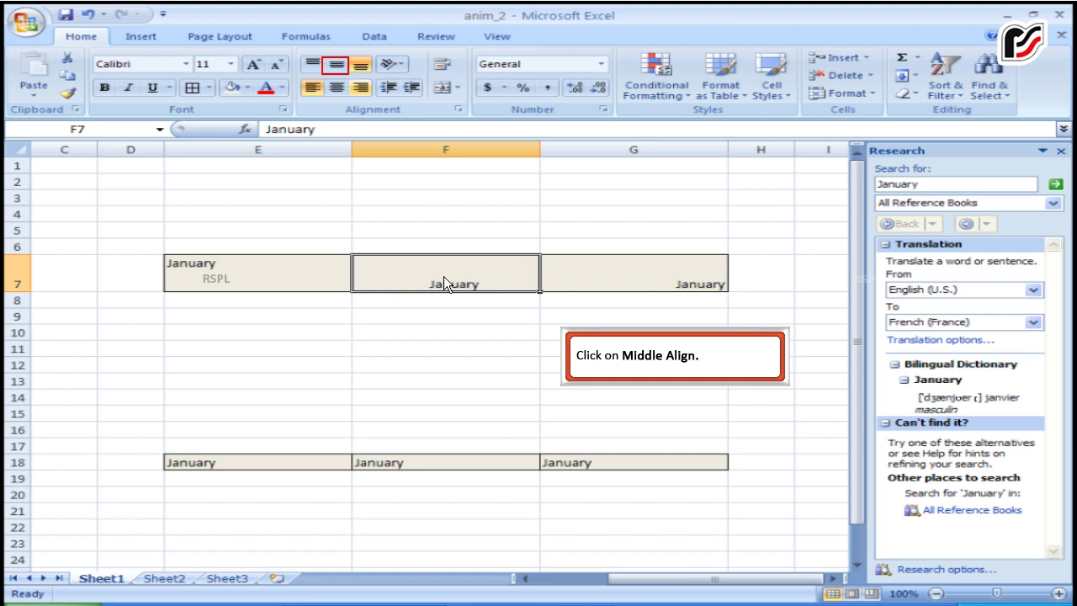
left_click(336, 63)
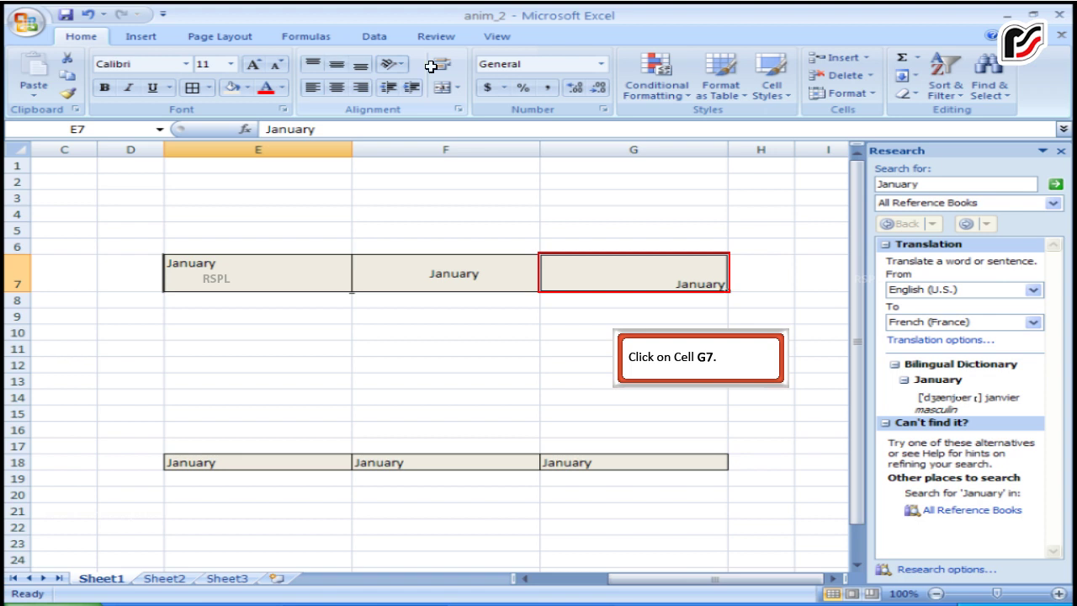
left_click(625, 270)
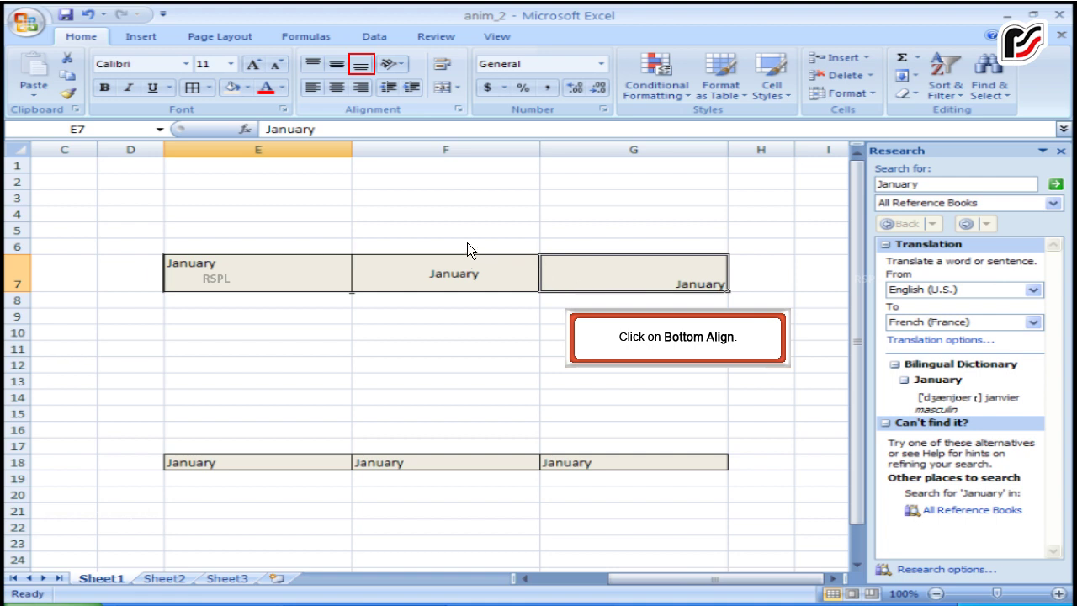
left_click(360, 64)
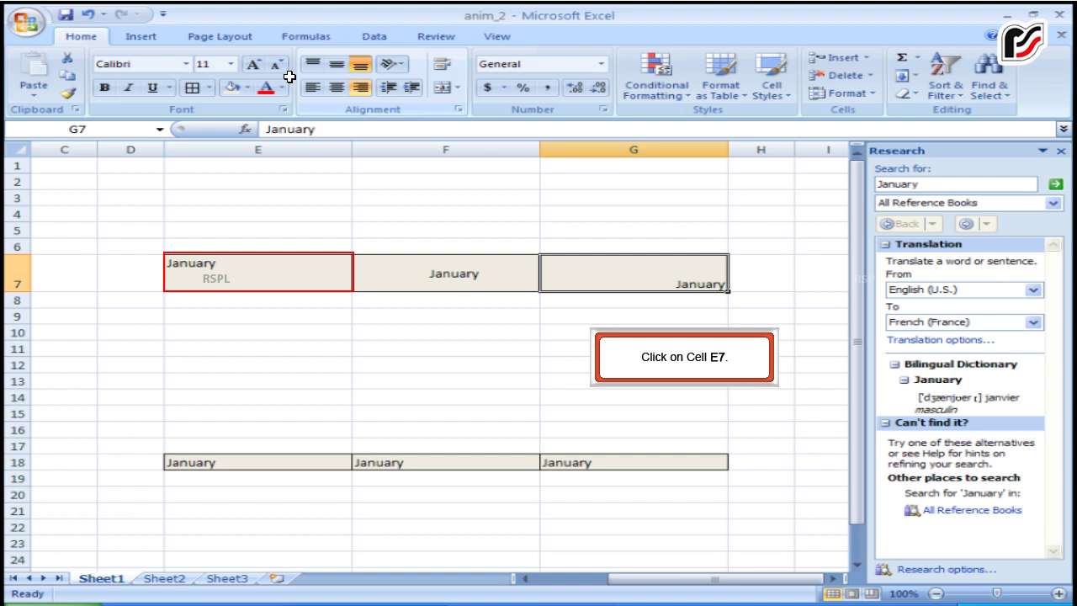
Angle the January text in E7 counterclockwise.
left_click(219, 270)
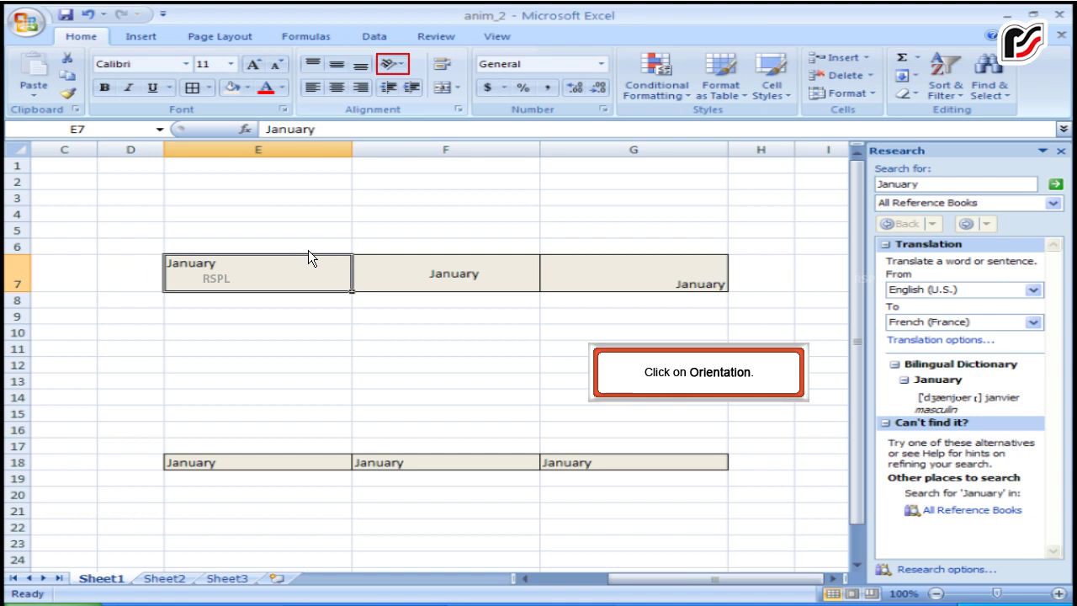
left_click(395, 65)
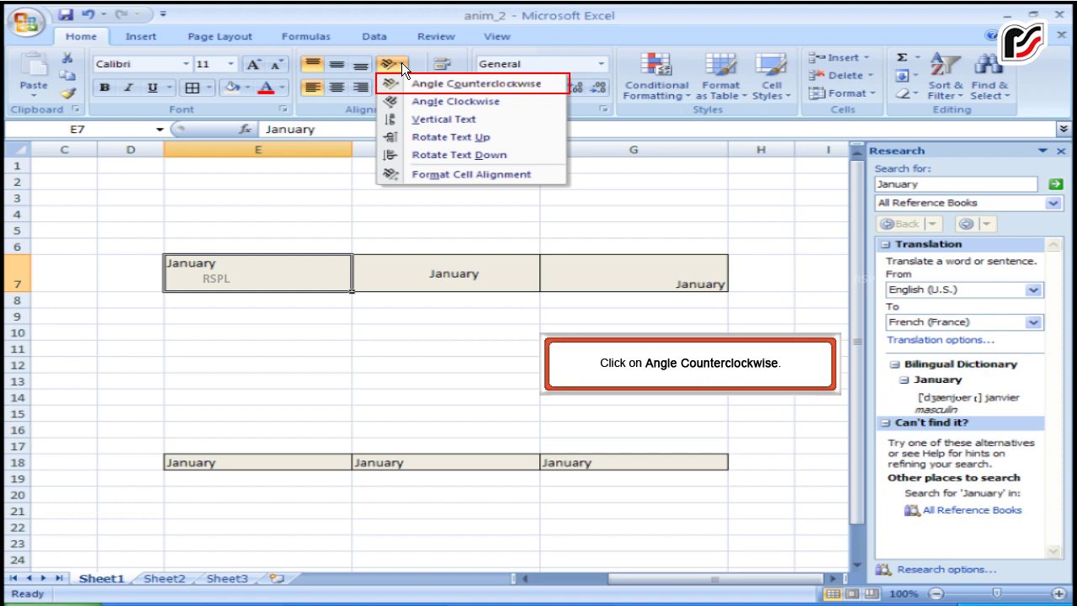
left_click(409, 83)
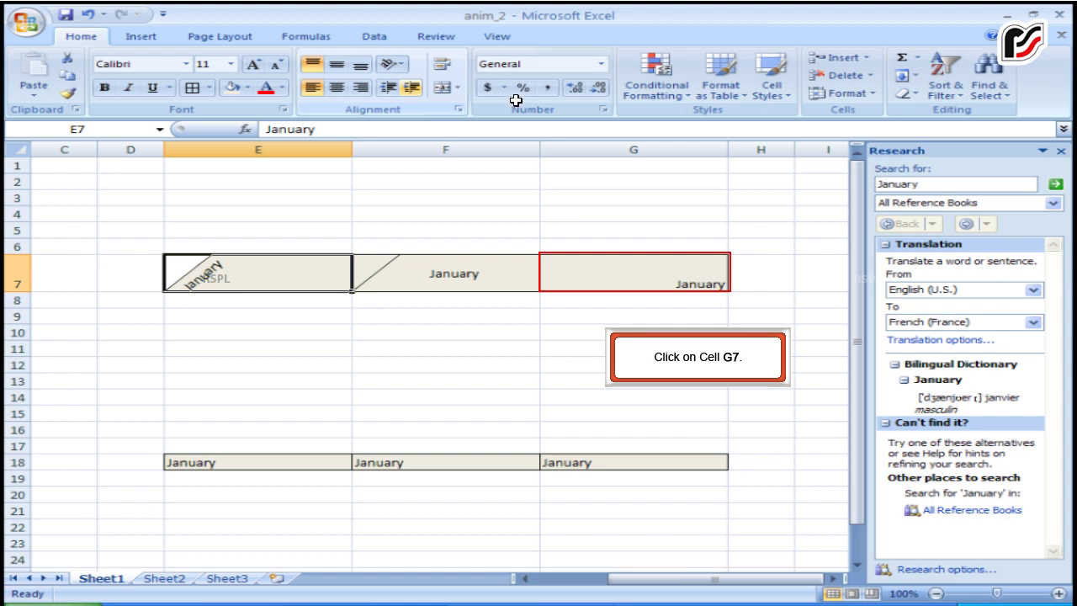
Angle the January text in G7 clockwise.
left_click(615, 284)
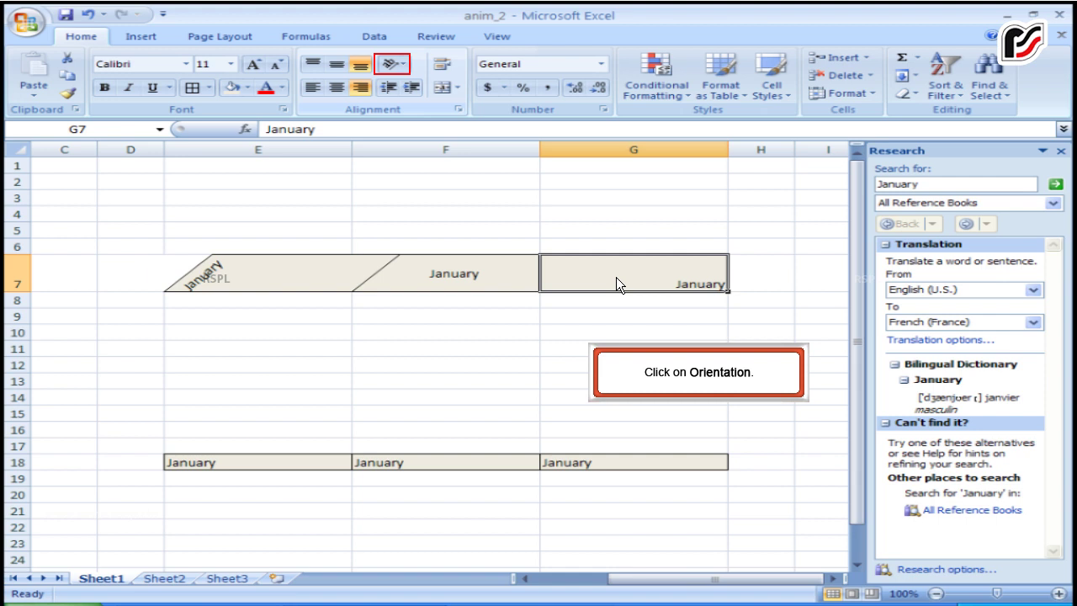
left_click(400, 64)
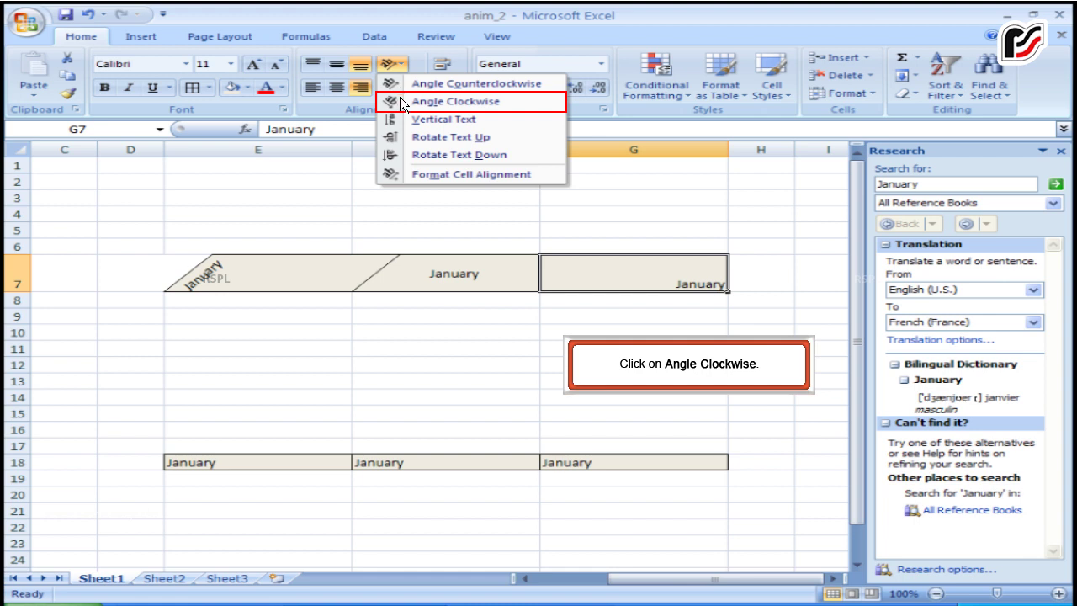
left_click(401, 101)
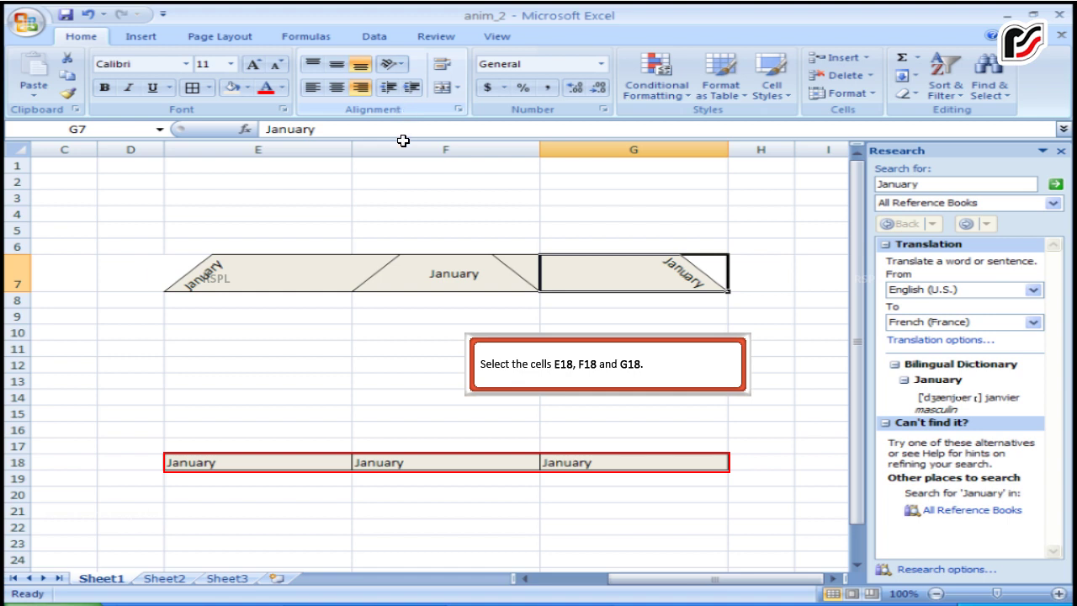
Select E18:G18 and apply Merge & Center.
left_click(235, 460)
left_click_drag(238, 475, 631, 476)
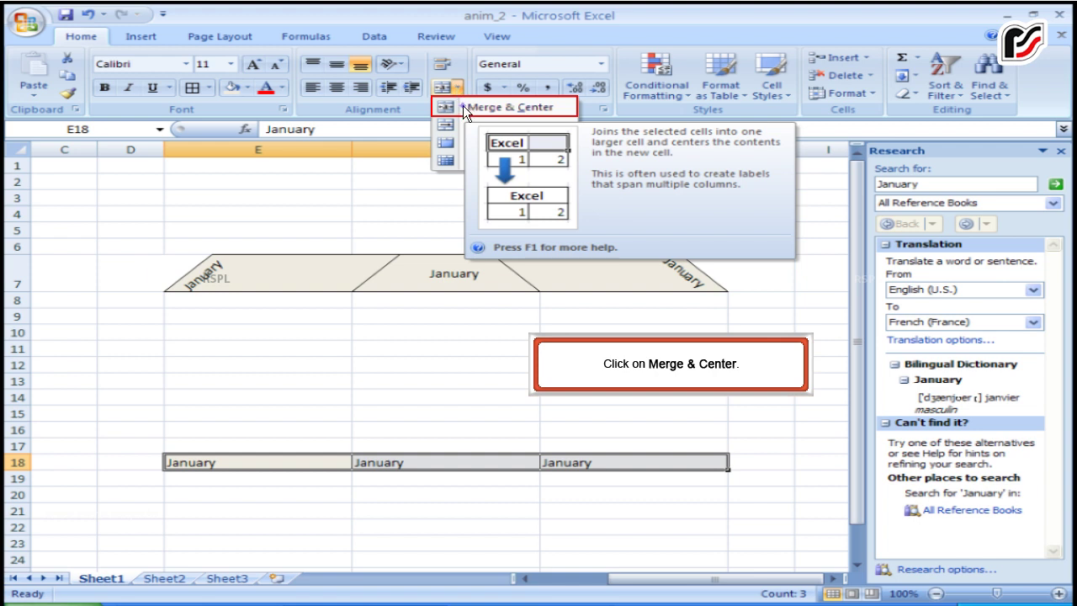
left_click(463, 105)
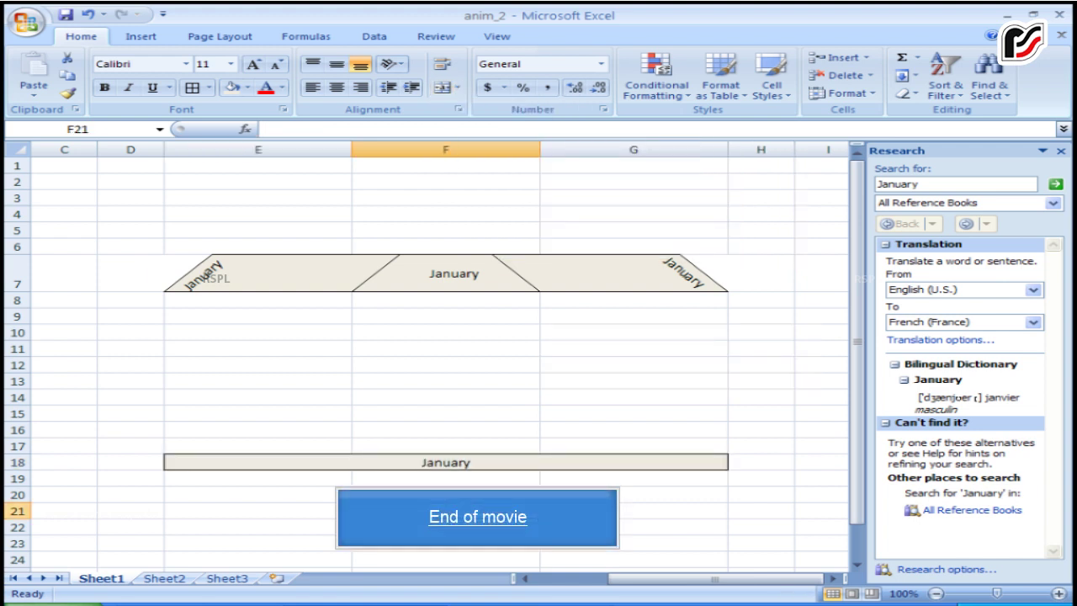